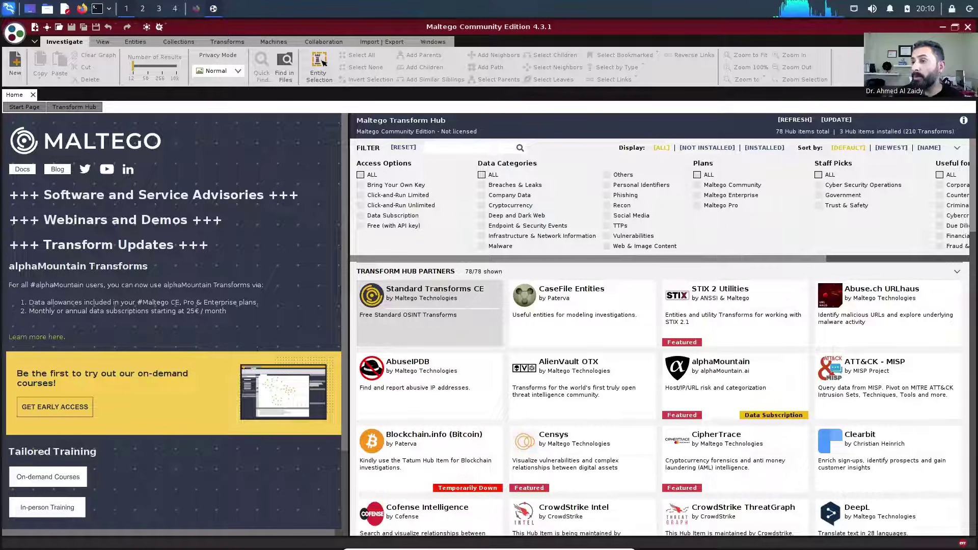
# Filter the Transform Hub partner list for 'image'.
pyautogui.click(489, 150)
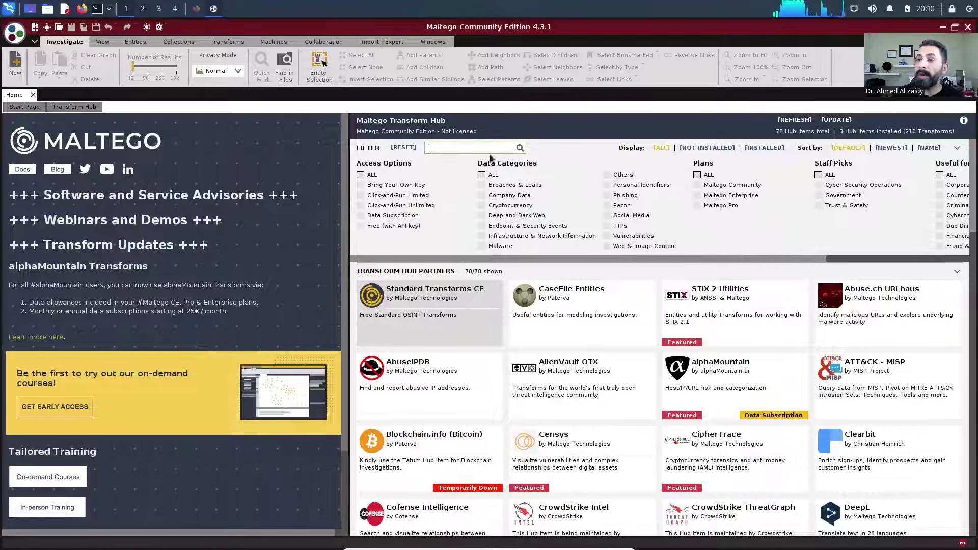
pyautogui.write('image')
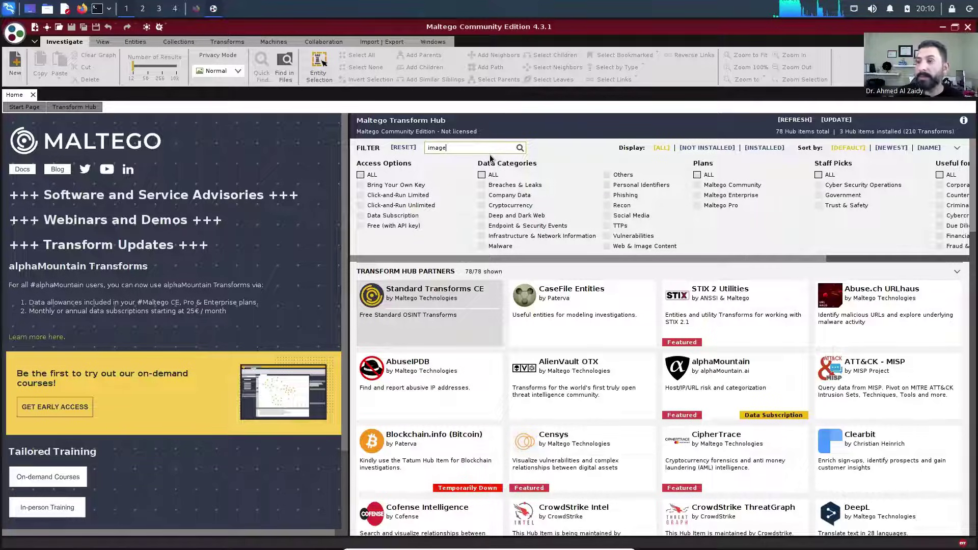
pyautogui.click(519, 148)
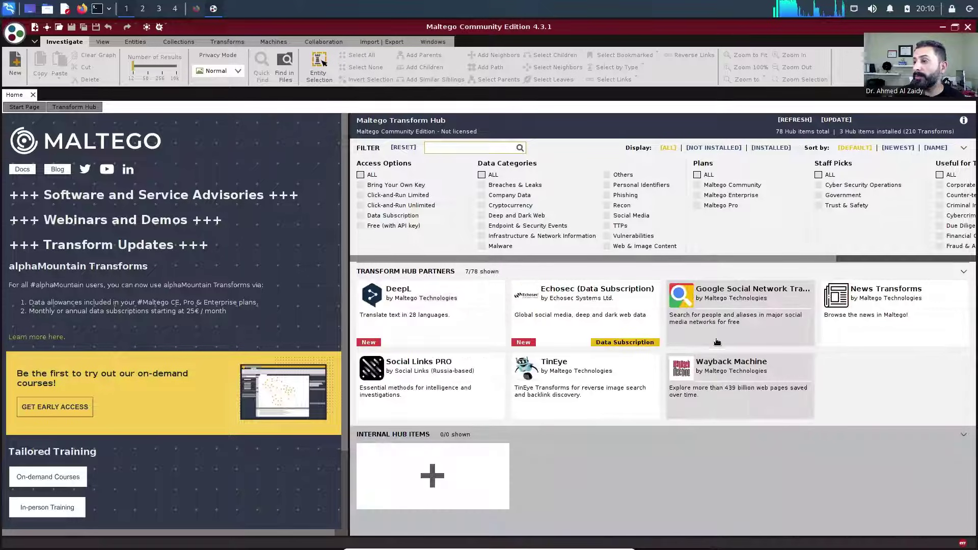
pyautogui.click(520, 148)
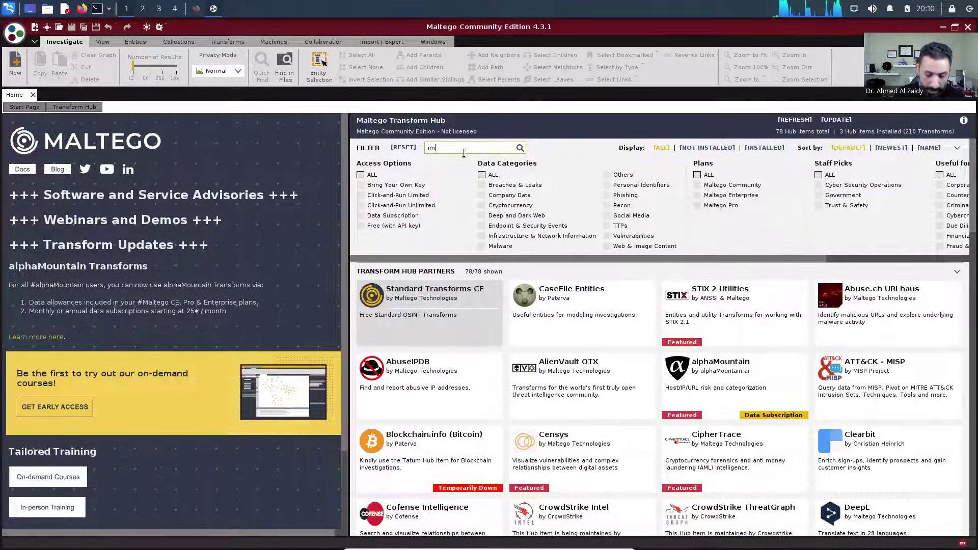
pyautogui.write('image')
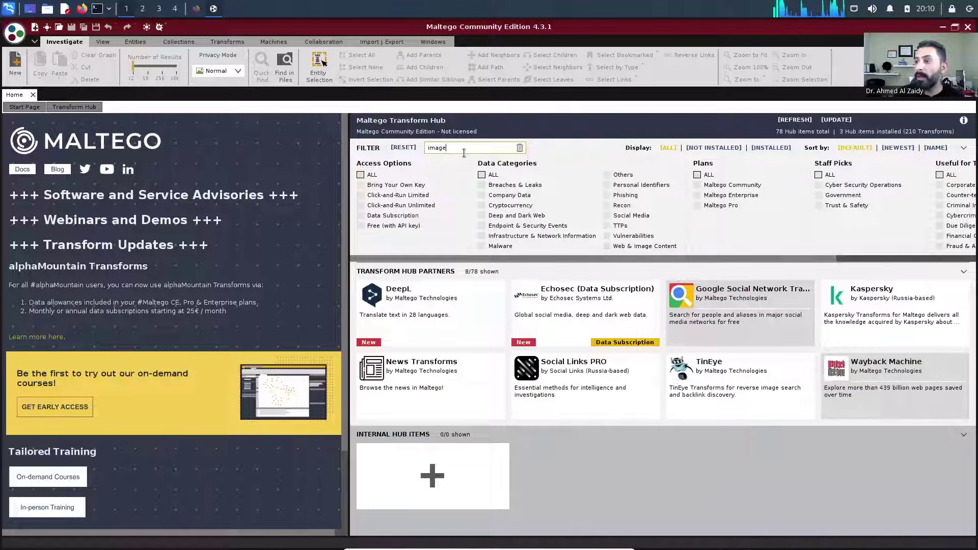
# Start a new blank graph, New Graph (1).
pyautogui.moveTo(786, 344)
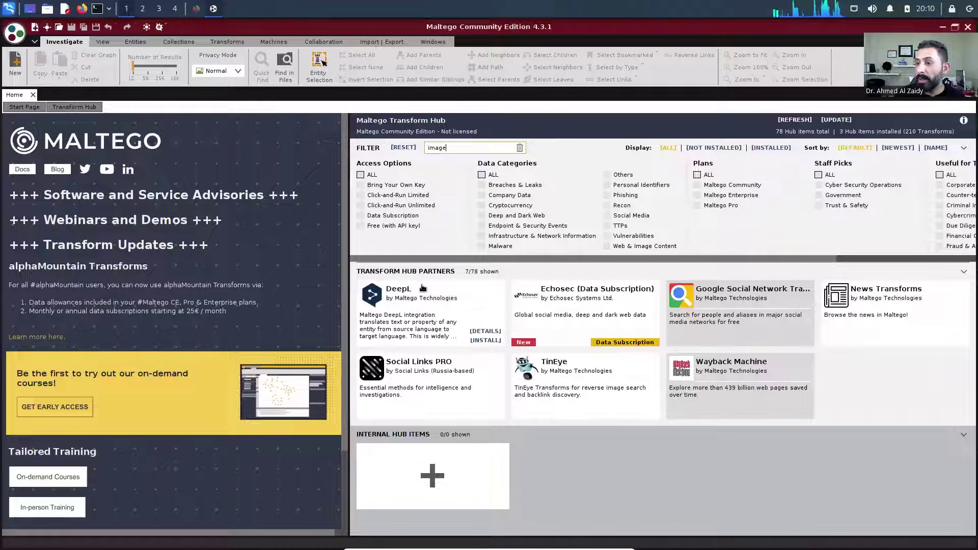
pyautogui.moveTo(722, 391)
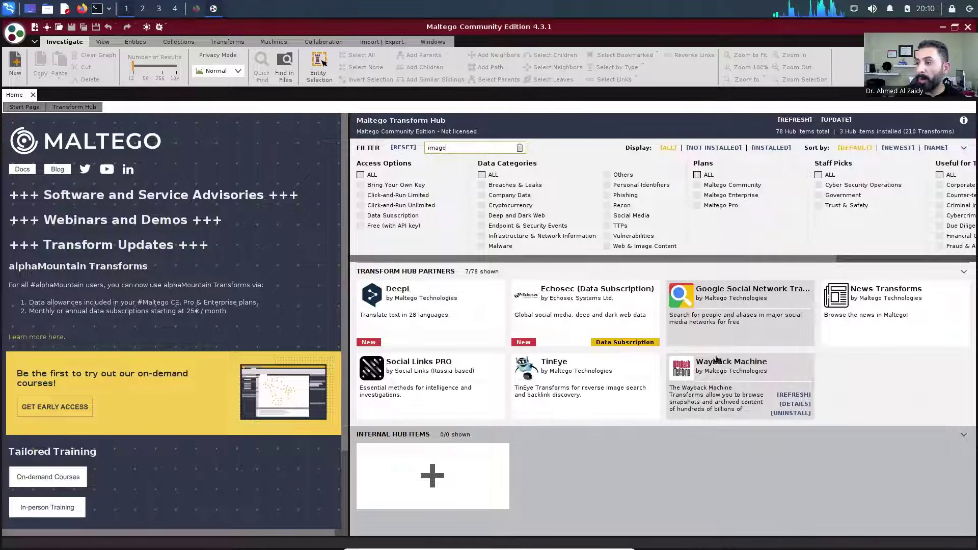
pyautogui.moveTo(874, 299)
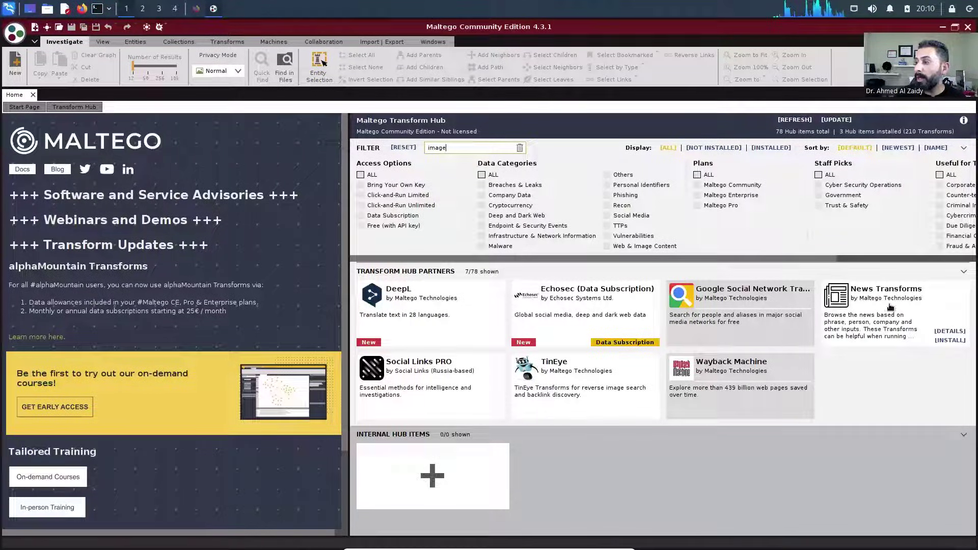
pyautogui.moveTo(569, 355)
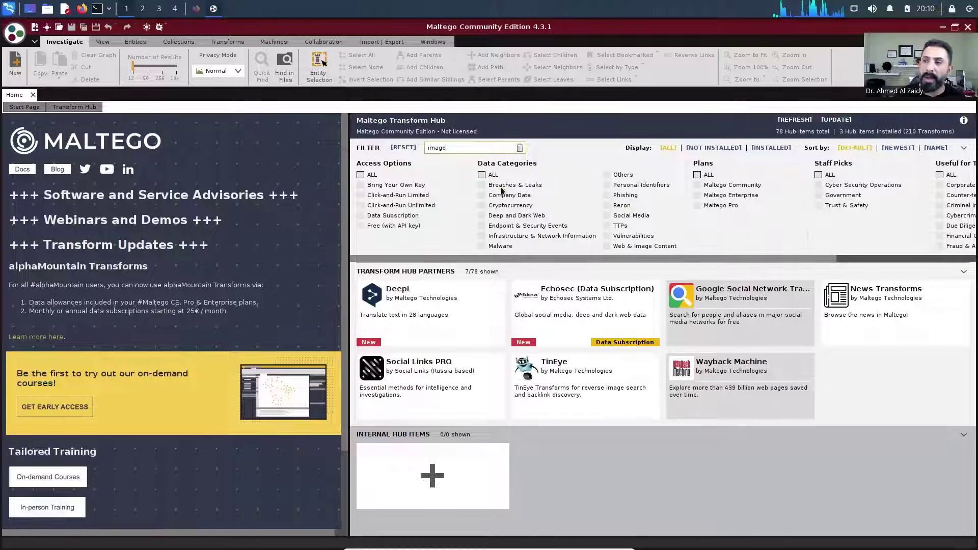
pyautogui.click(18, 62)
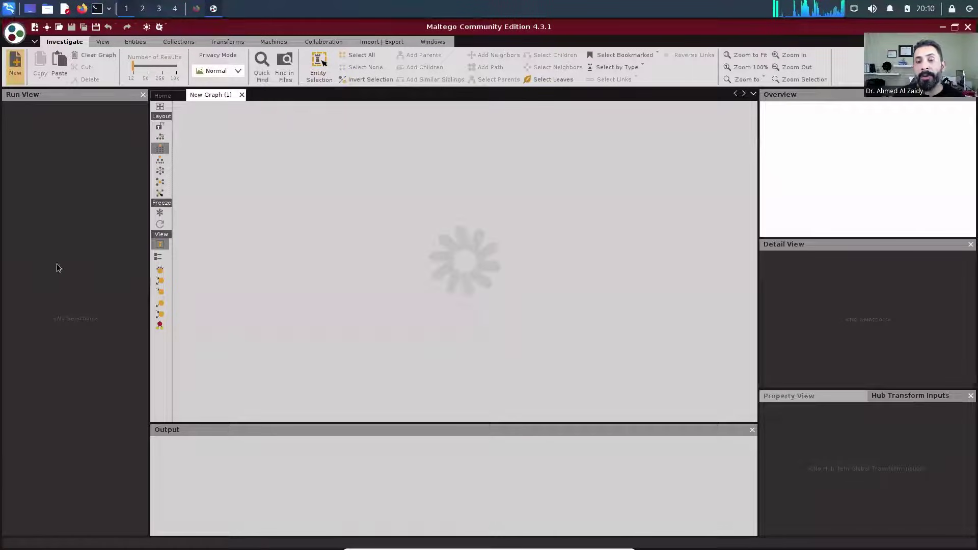
# Scroll the Entity Palette to the Personal section and drop a Person entity onto the graph.
pyautogui.scroll(3, 66, 214)
pyautogui.scroll(6, 66, 212)
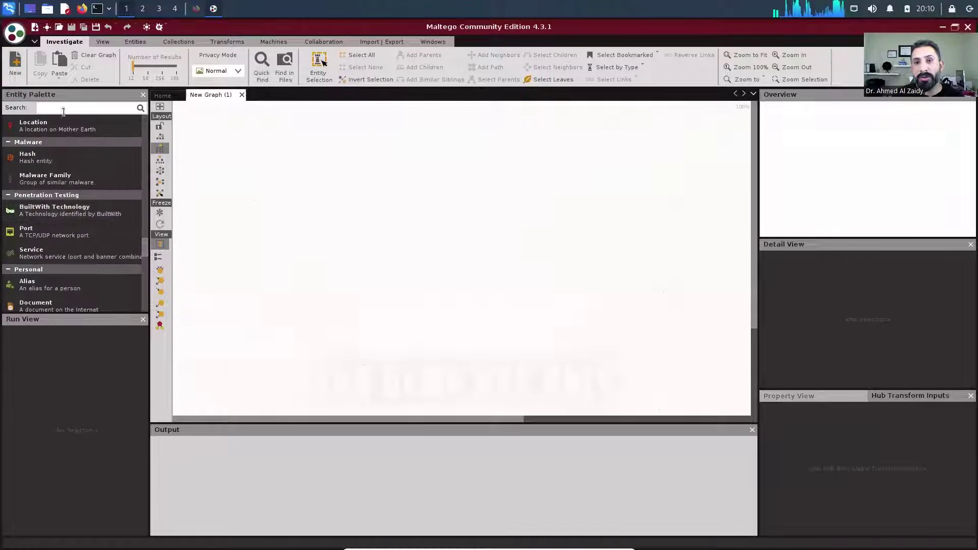
pyautogui.scroll(-3, 69, 204)
pyautogui.scroll(-1, 70, 205)
pyautogui.scroll(2, 77, 219)
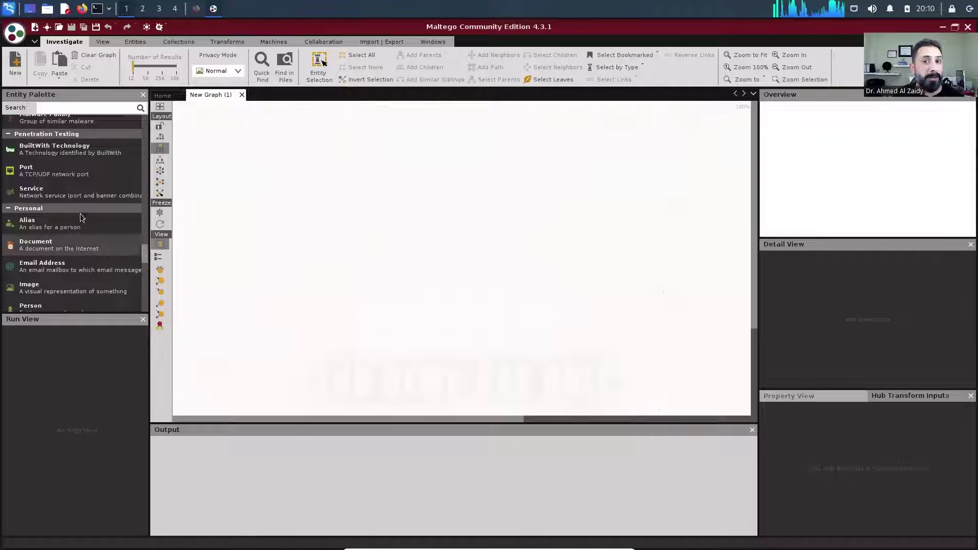
pyautogui.scroll(-5, 70, 168)
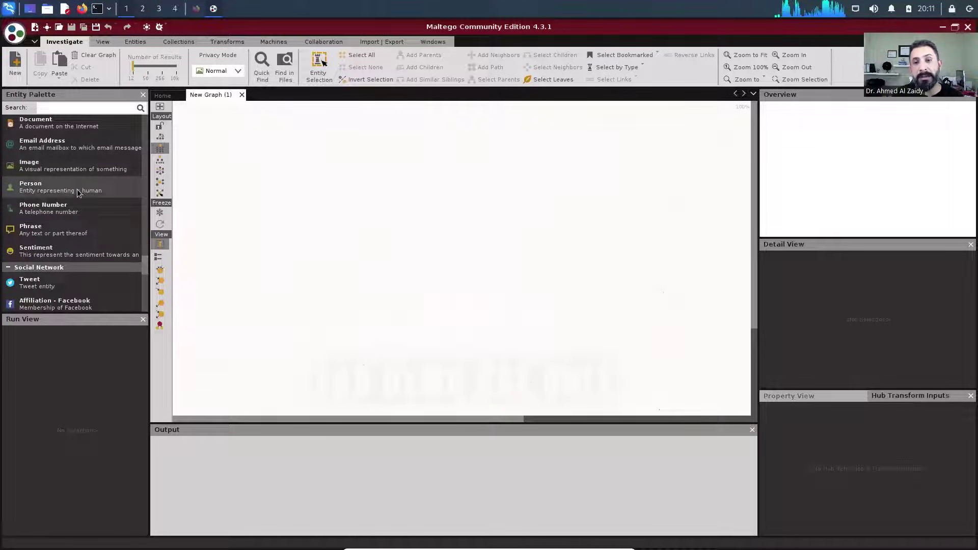
pyautogui.scroll(-1, 97, 199)
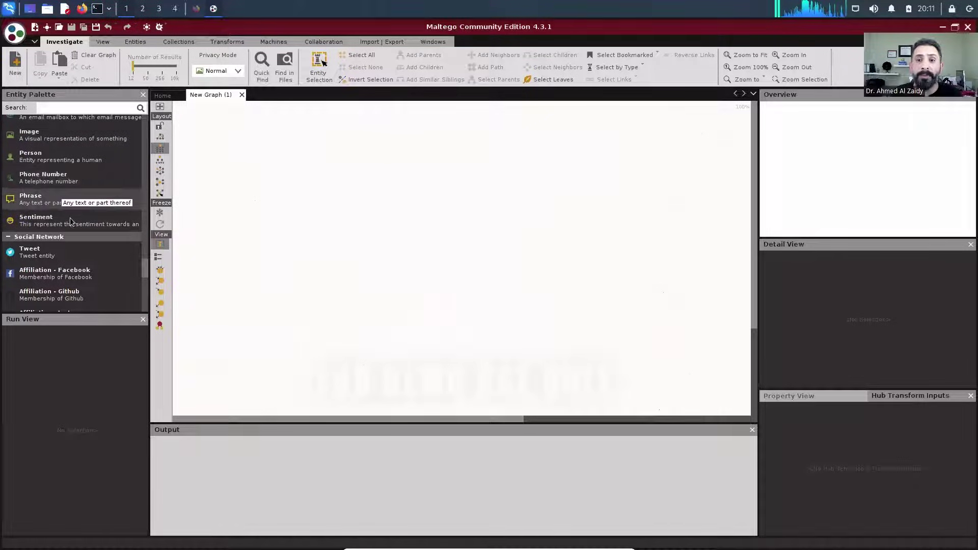
pyautogui.scroll(-1, 59, 214)
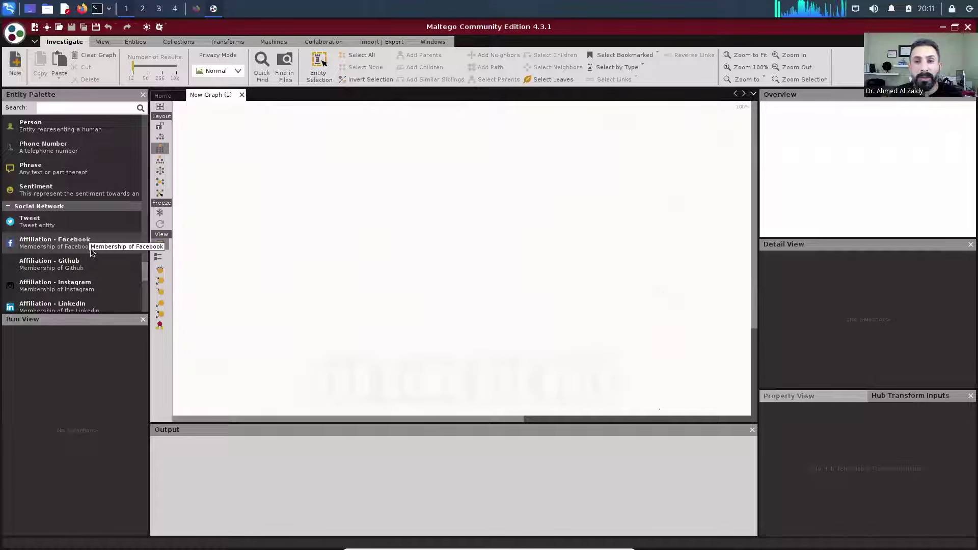
pyautogui.scroll(-1, 92, 264)
pyautogui.scroll(-2, 92, 264)
pyautogui.scroll(5, 92, 257)
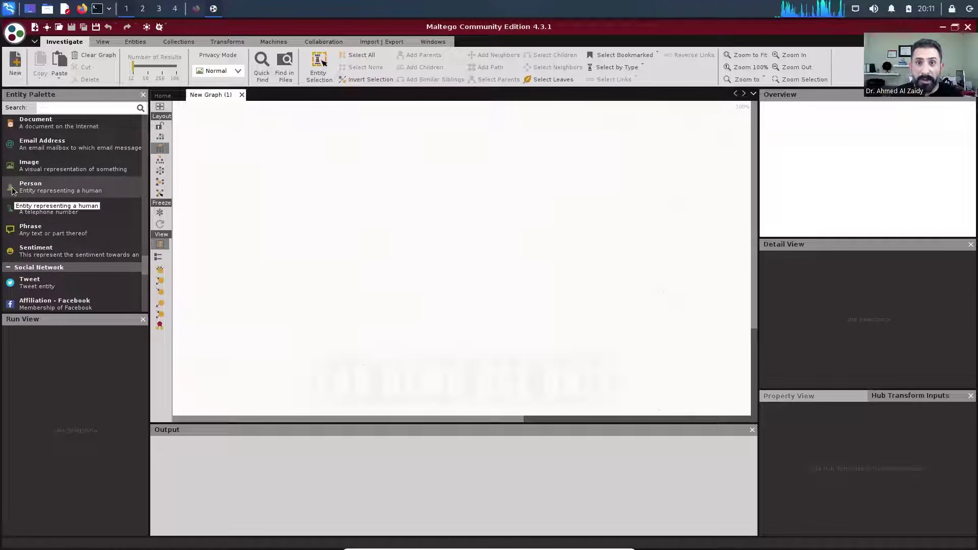
pyautogui.moveTo(11, 191); pyautogui.dragTo(436, 131)
# Undo the first drop and place a Person entity near the top of the graph.
pyautogui.hotkey('ctrl', 'z')
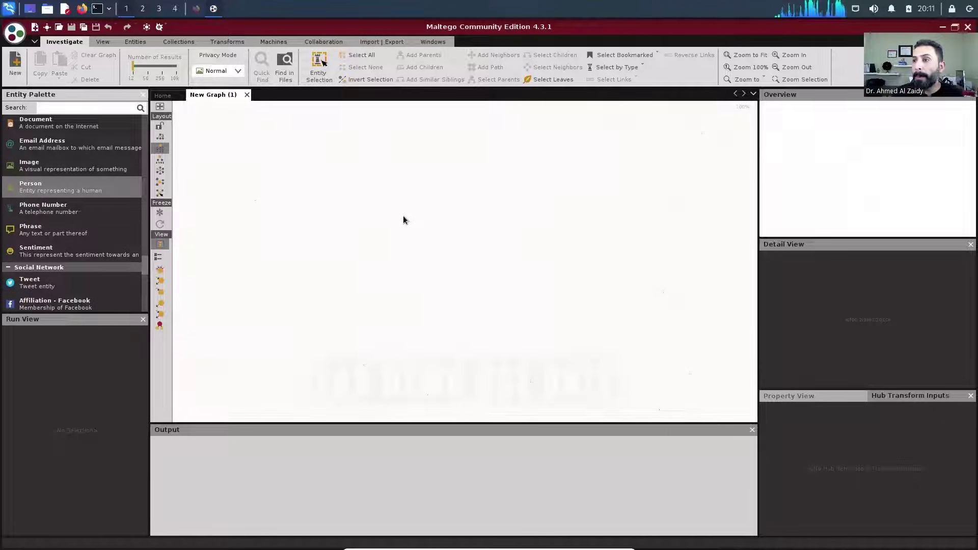
pyautogui.moveTo(40, 189); pyautogui.dragTo(428, 158)
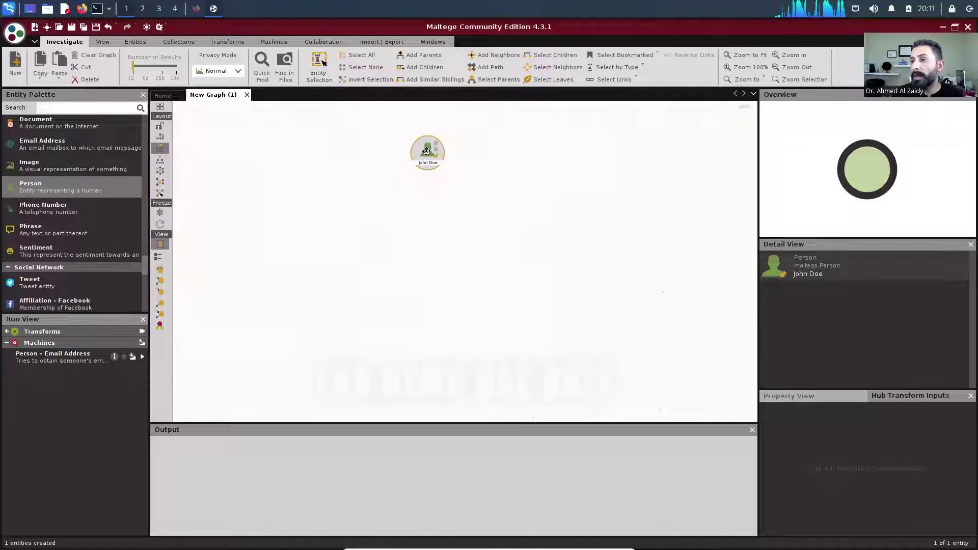
pyautogui.doubleClick(426, 151)
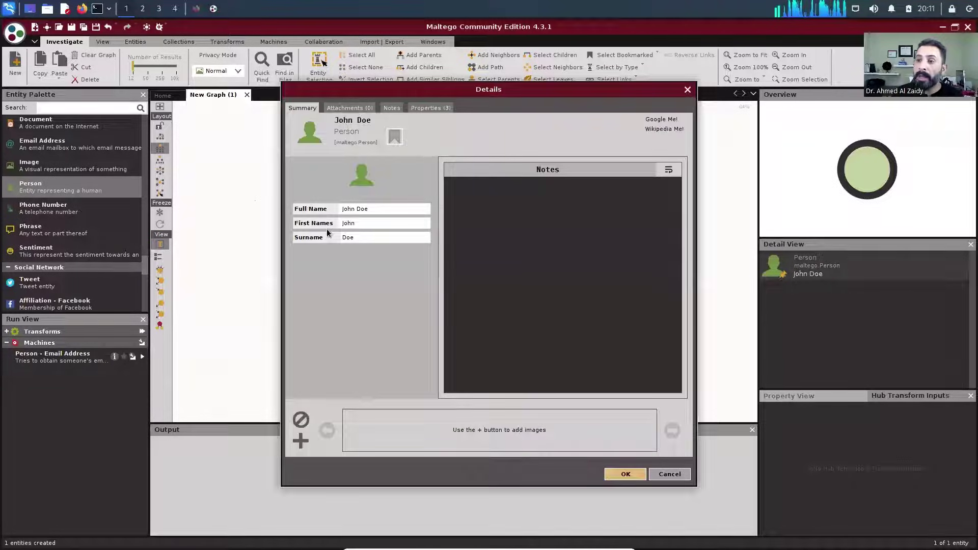
# Replace the Person's first name and surname with the presenter's name and confirm.
pyautogui.moveTo(356, 227); pyautogui.dragTo(341, 226)
pyautogui.write('Ahmed')
pyautogui.press('Tab')
pyautogui.write('A')
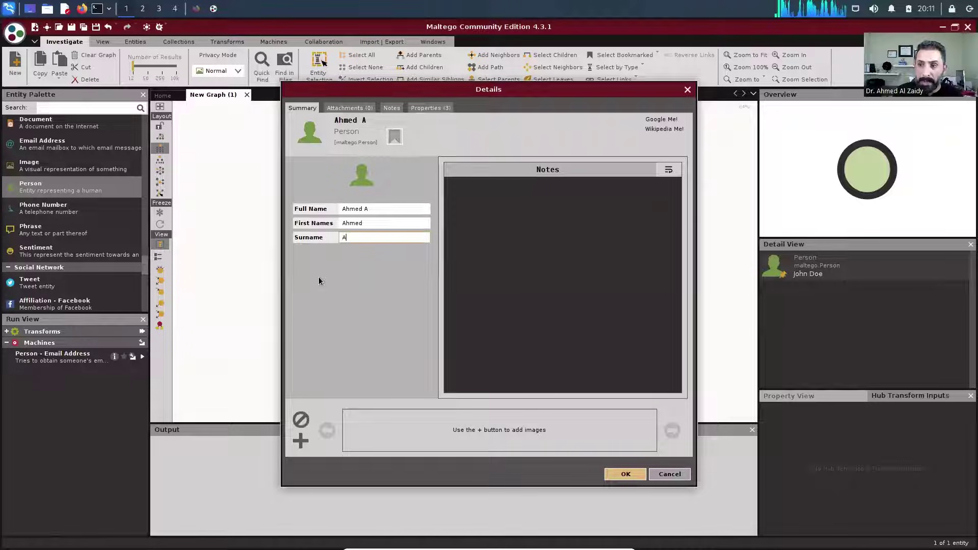
pyautogui.write('l Zaidy')
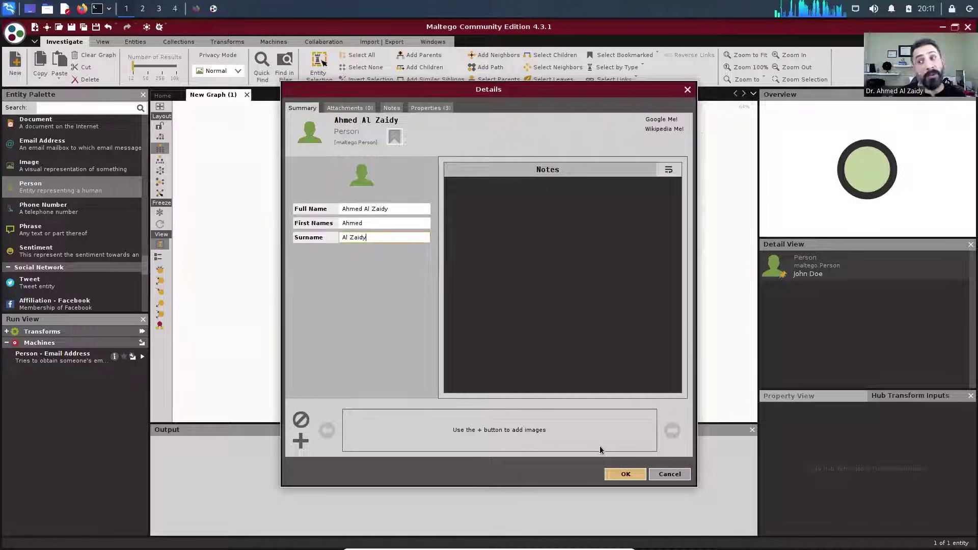
pyautogui.click(623, 474)
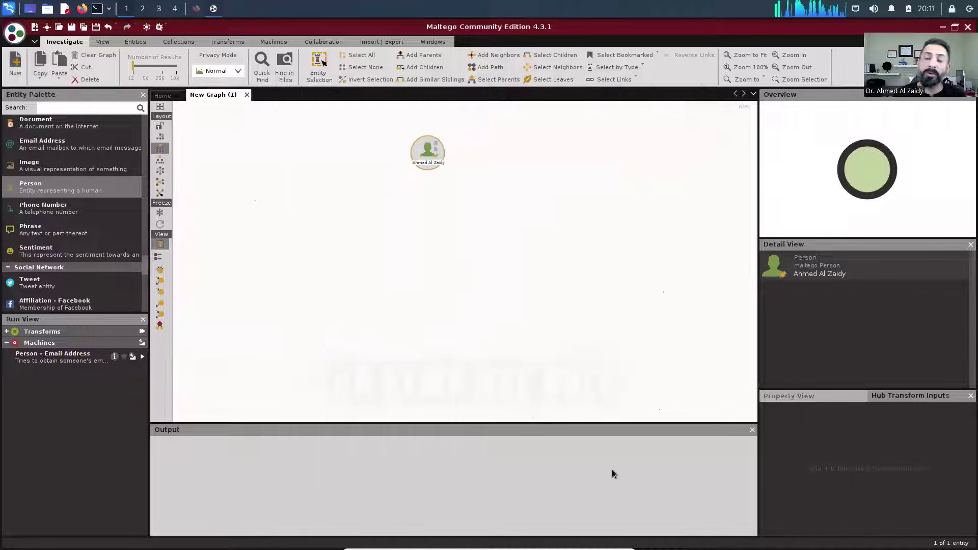
# Run all transforms on the Person entity and dismiss the authentication settings.
pyautogui.rightClick(427, 148)
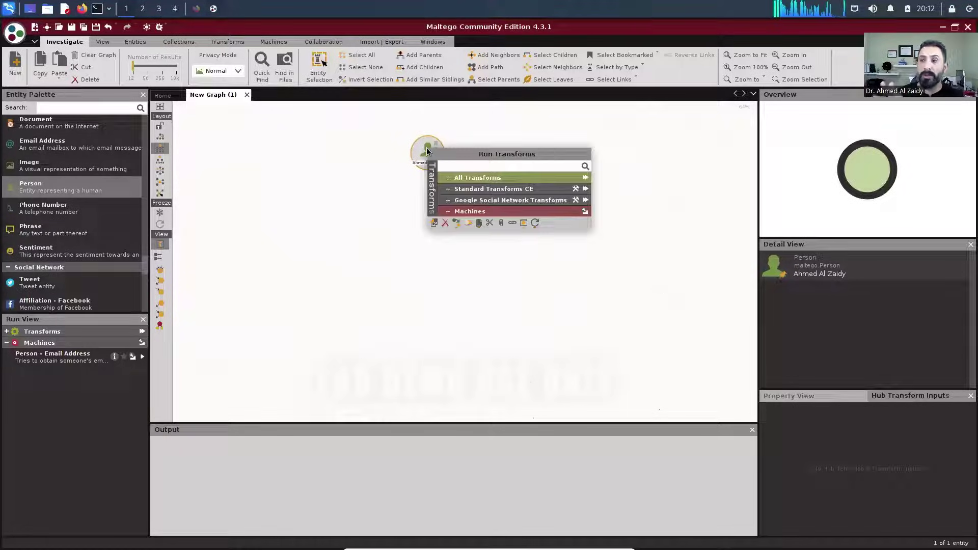
pyautogui.click(586, 182)
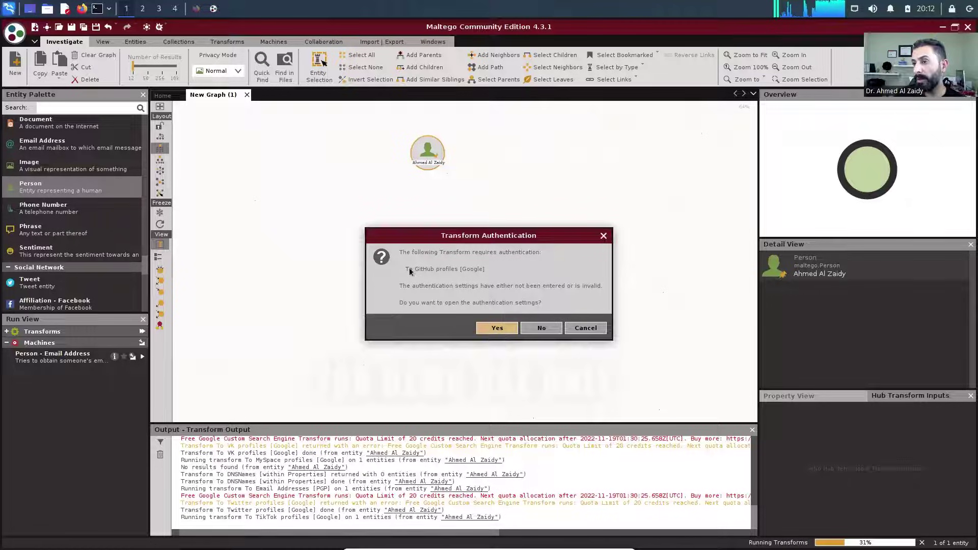
pyautogui.click(499, 329)
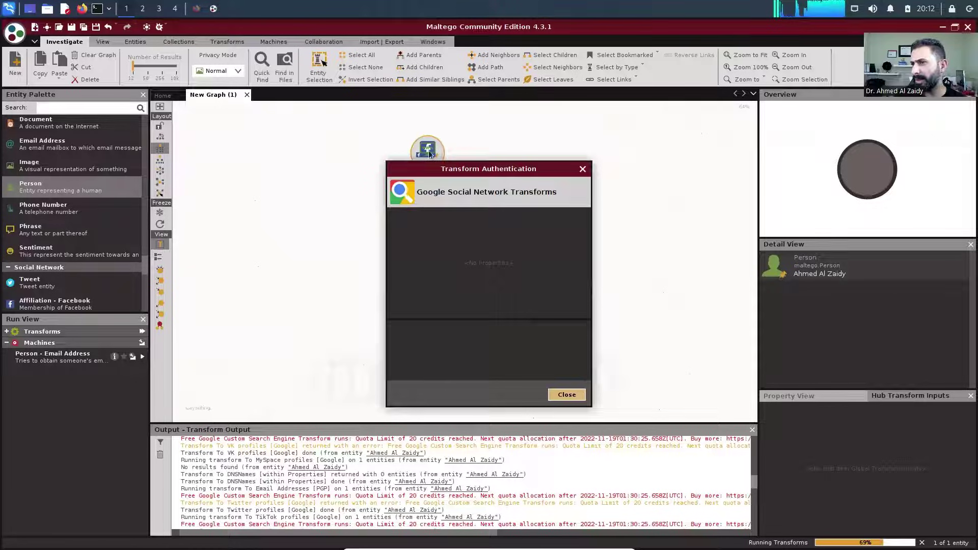
pyautogui.click(567, 395)
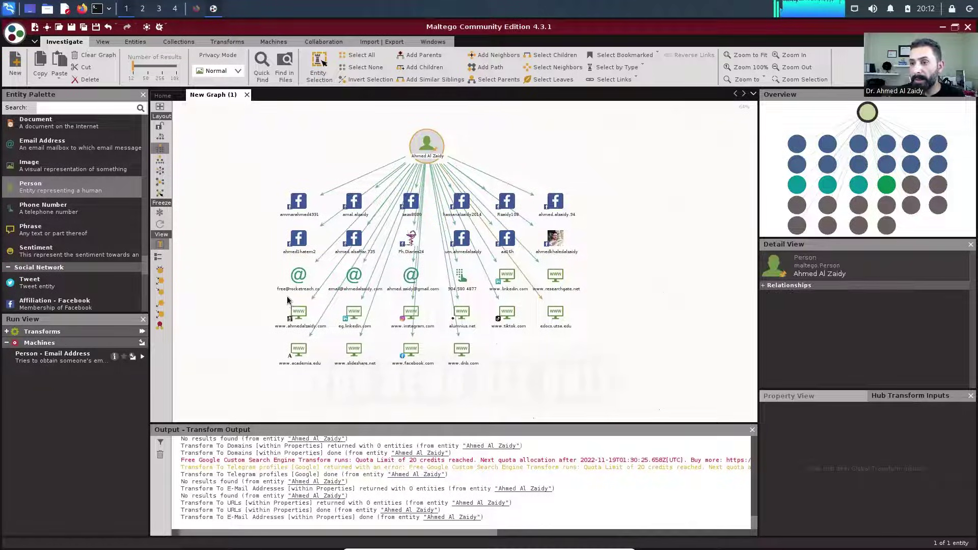
pyautogui.scroll(3, 306, 317)
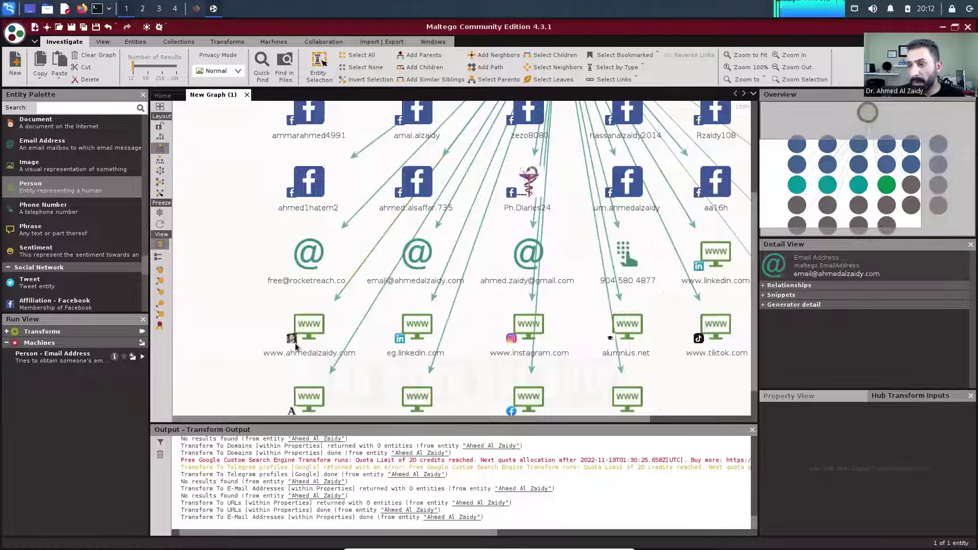
pyautogui.scroll(3, 302, 348)
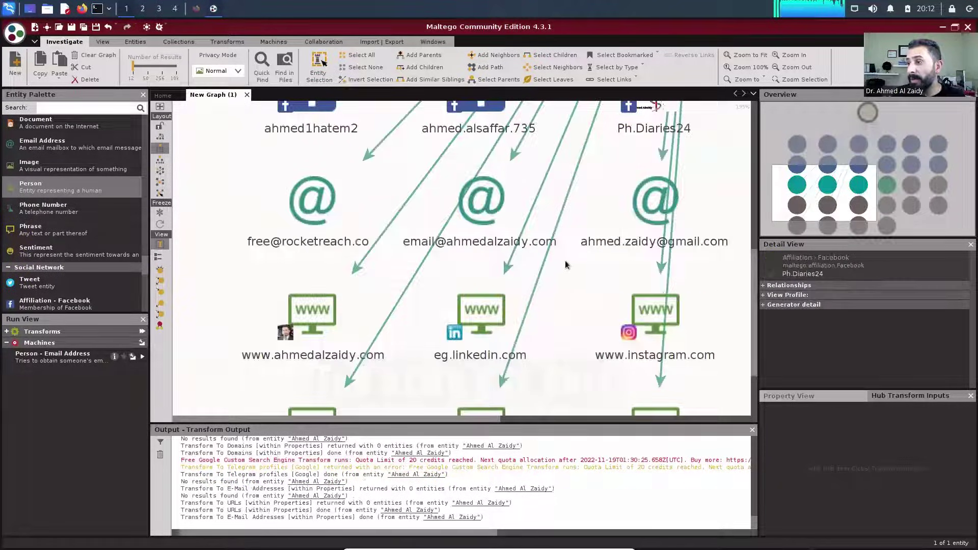
pyautogui.scroll(-3, 560, 270)
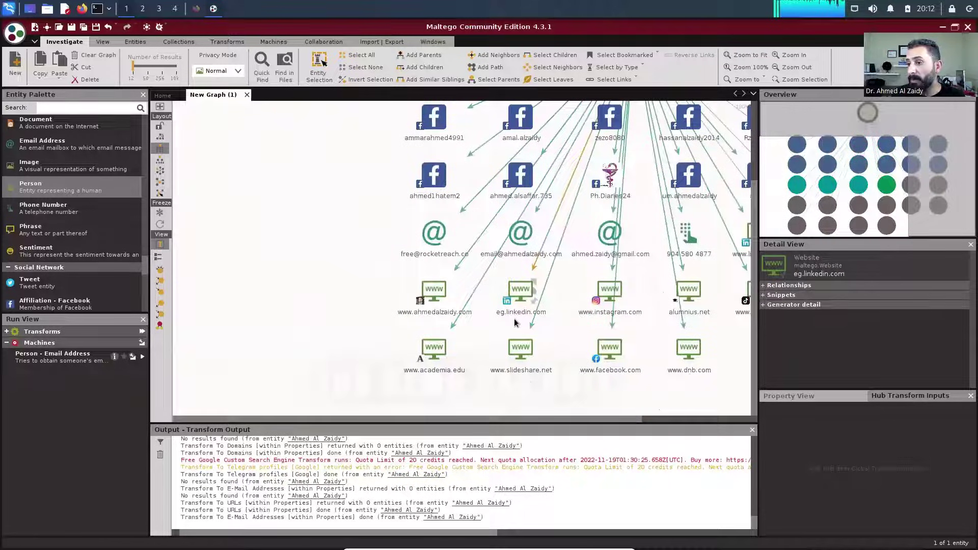
pyautogui.scroll(-1, 461, 363)
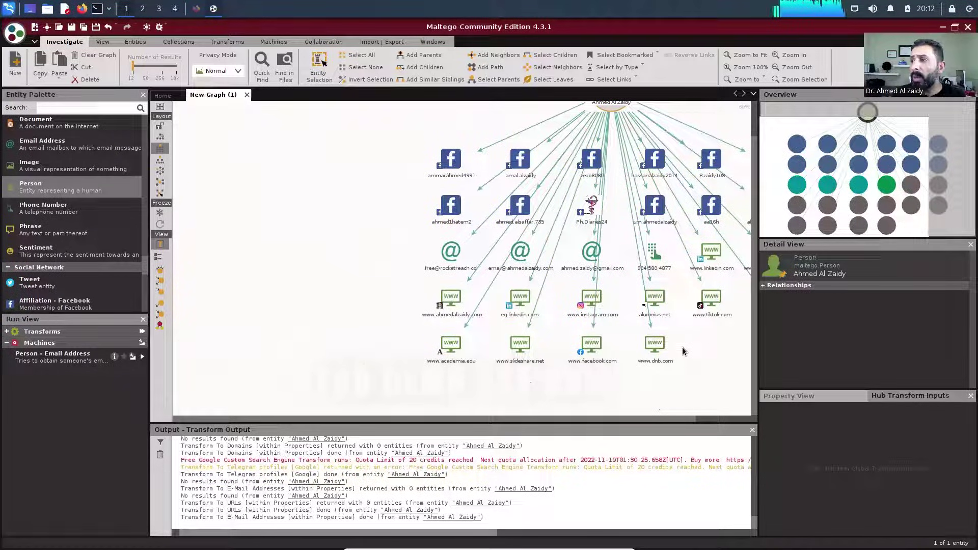
pyautogui.scroll(-1, 683, 352)
pyautogui.scroll(-1, 683, 346)
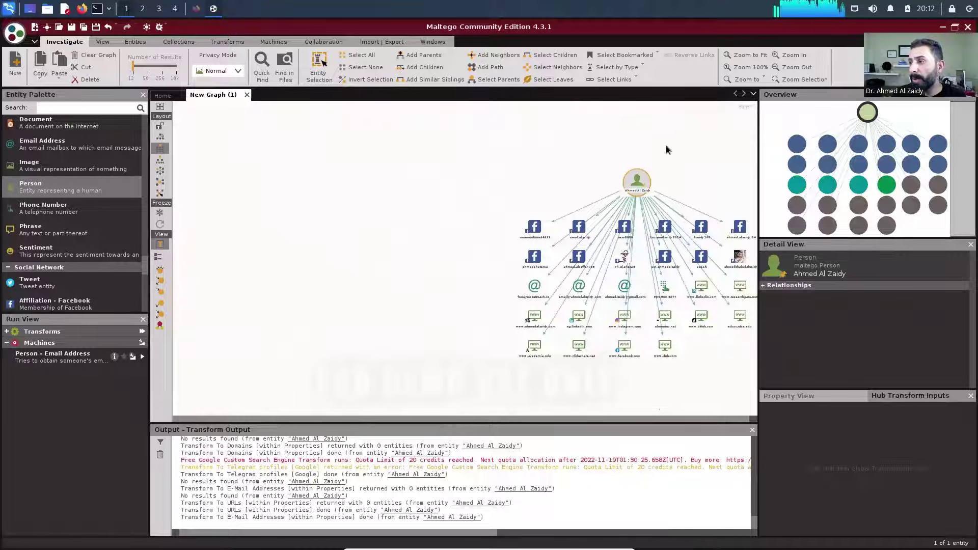
pyautogui.scroll(-1, 718, 328)
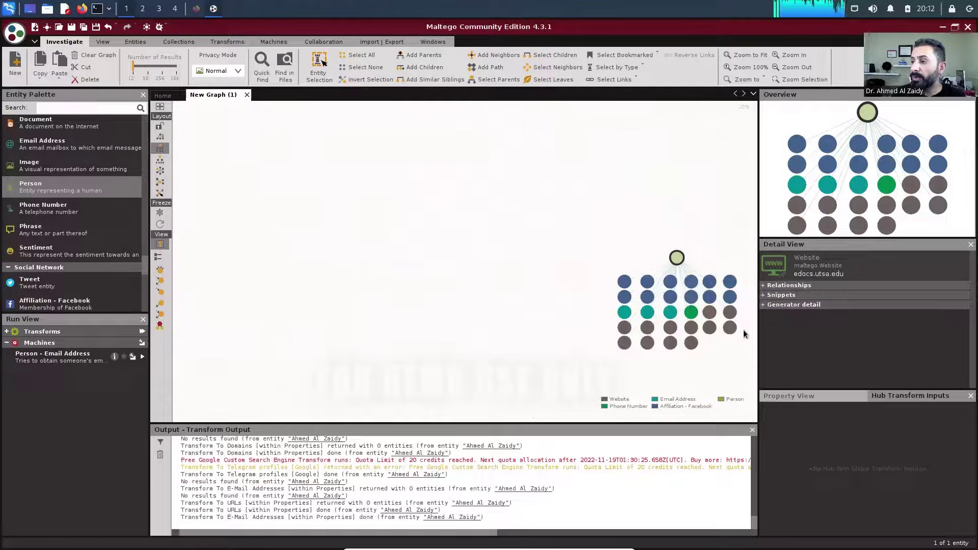
pyautogui.scroll(3, 736, 344)
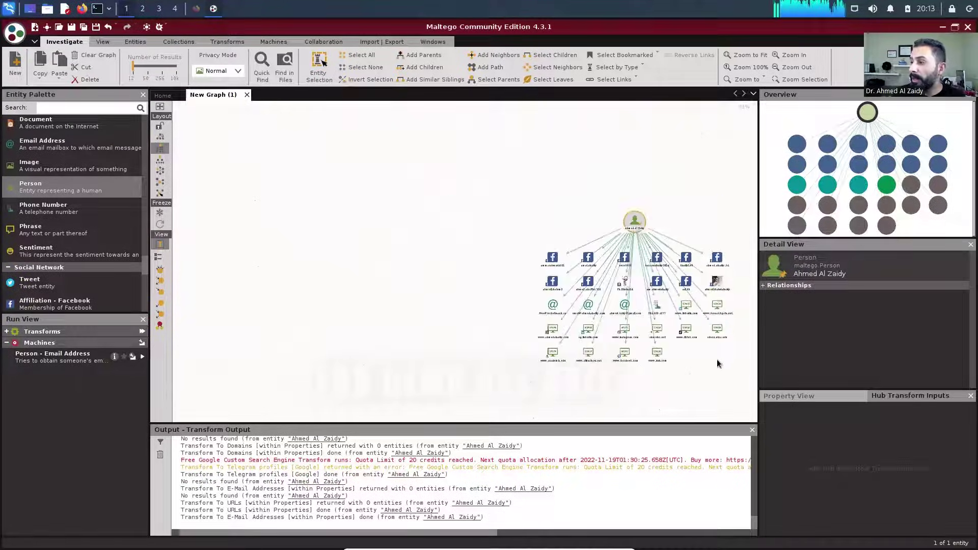
pyautogui.scroll(-1, 689, 386)
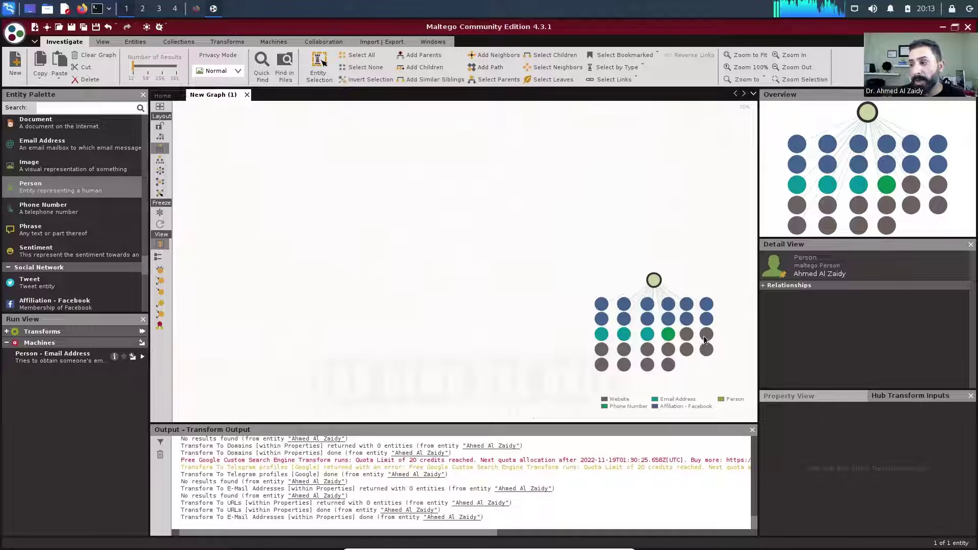
pyautogui.scroll(1, 704, 340)
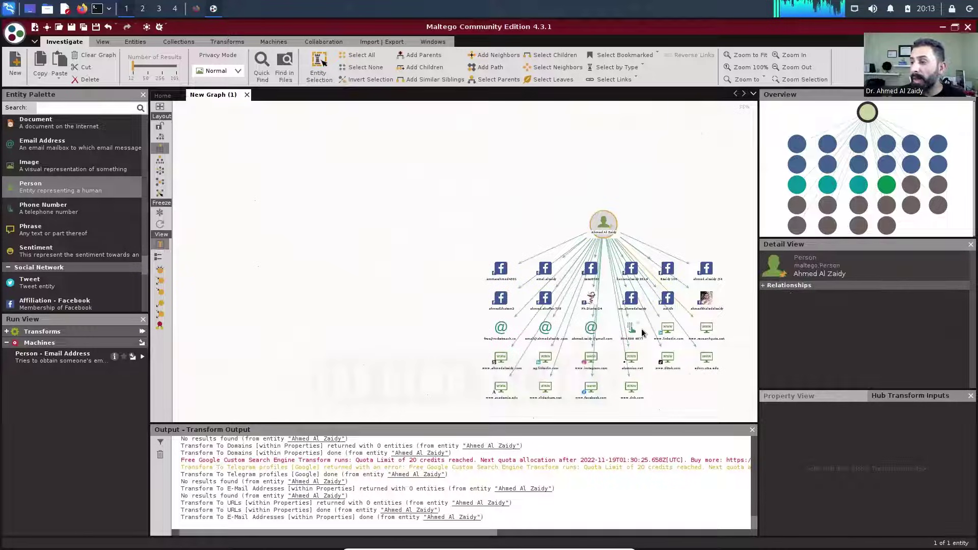
pyautogui.scroll(1, 642, 332)
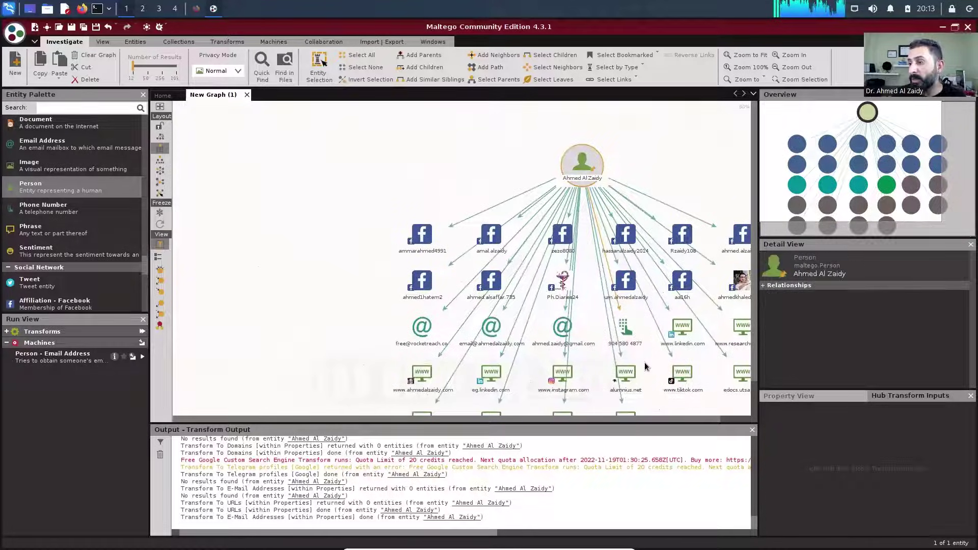
pyautogui.click(606, 355)
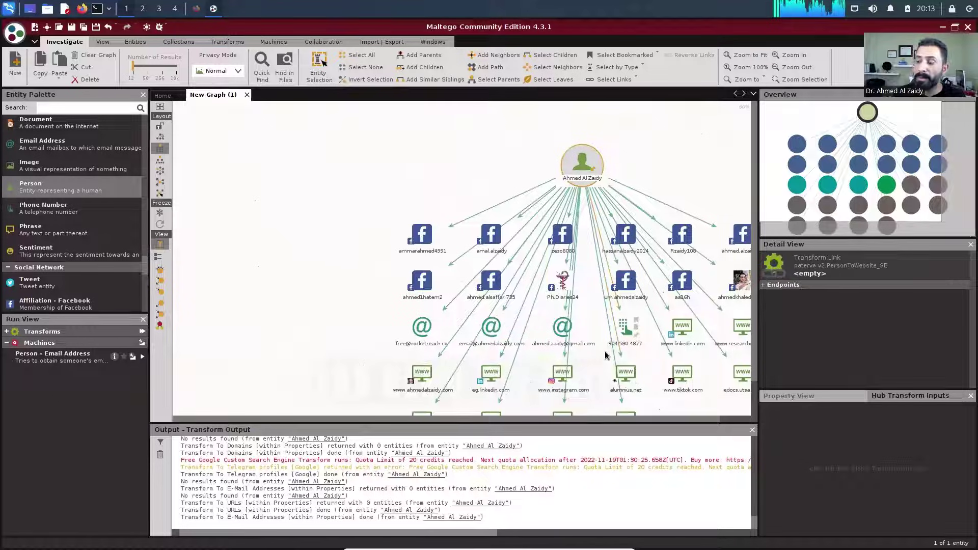
pyautogui.click(589, 353)
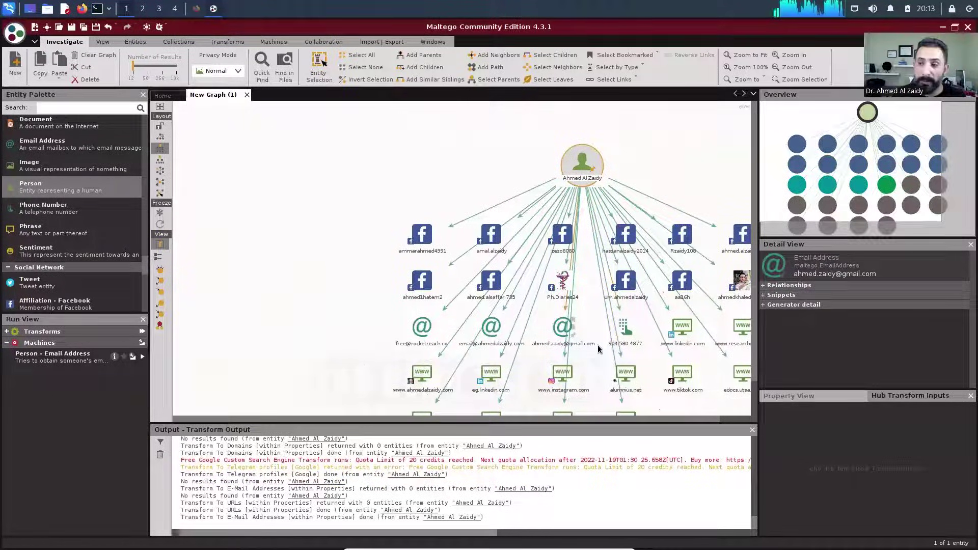
pyautogui.click(597, 350)
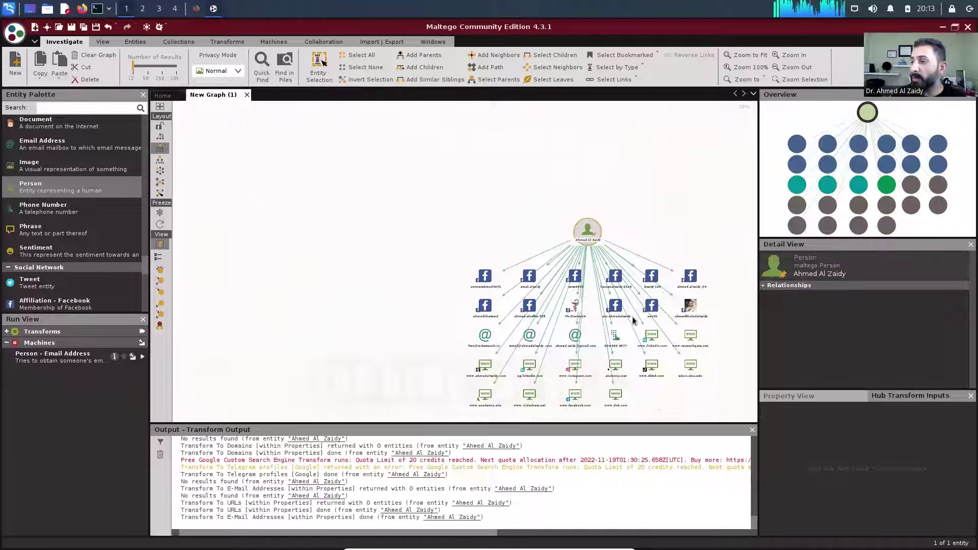
pyautogui.click(586, 328)
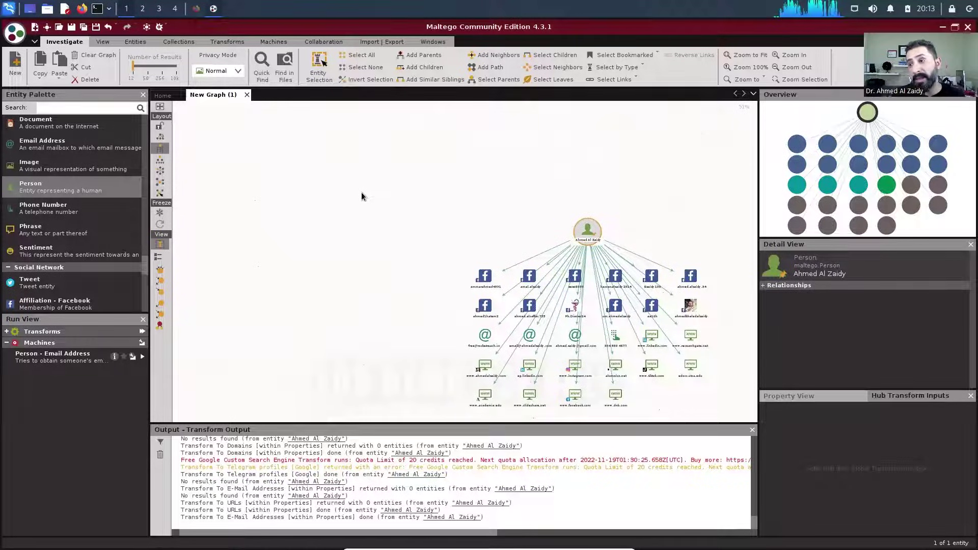
pyautogui.moveTo(56, 209); pyautogui.dragTo(291, 149)
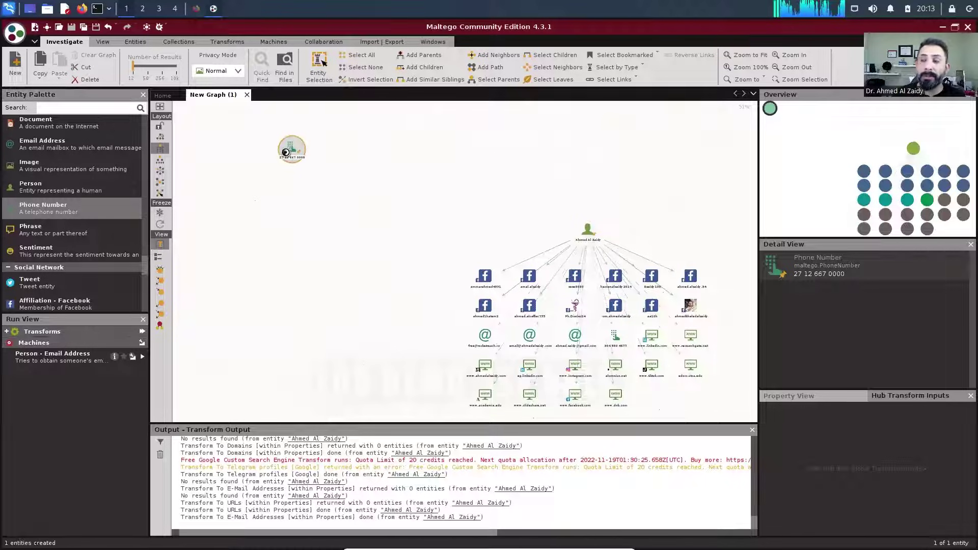
pyautogui.rightClick(287, 153)
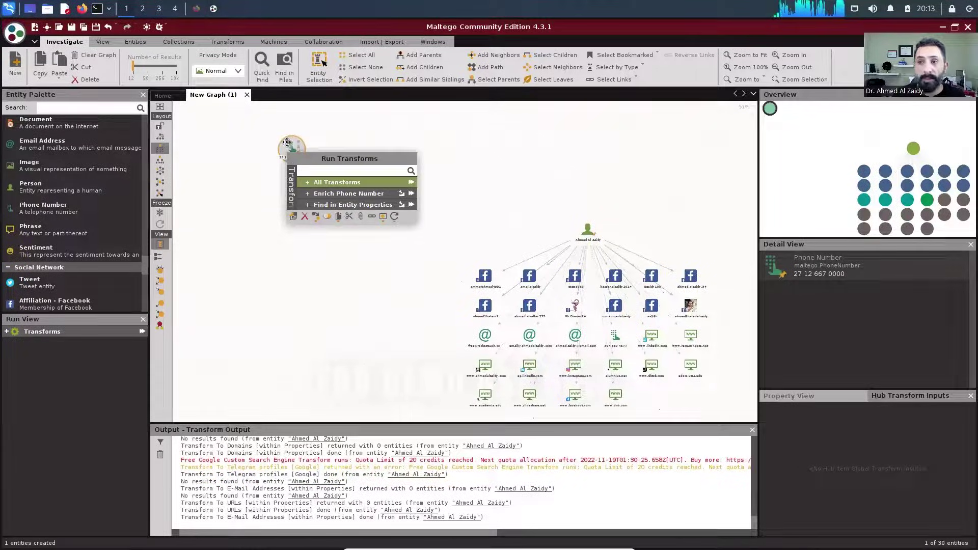
pyautogui.click(252, 145)
pyautogui.moveTo(246, 118); pyautogui.dragTo(335, 233)
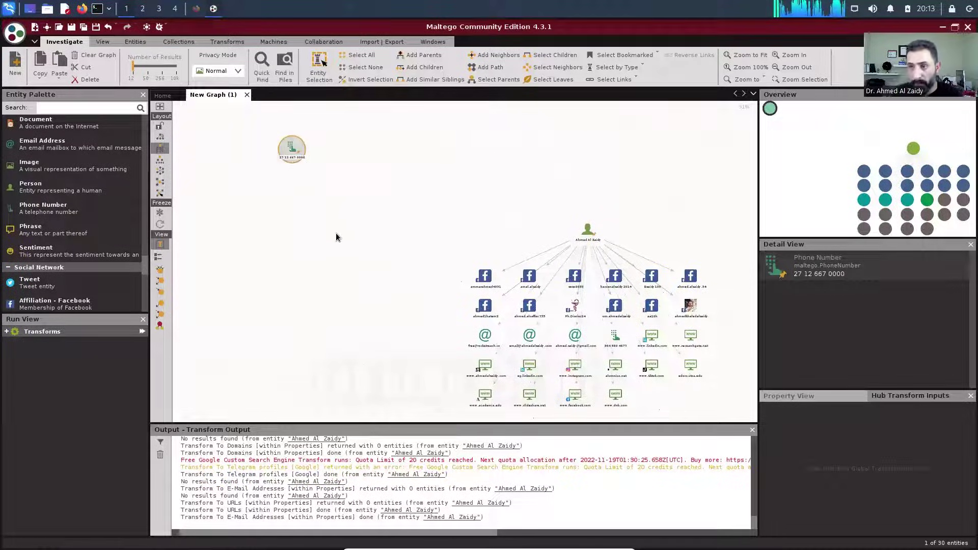
pyautogui.press('Delete')
pyautogui.click(432, 316)
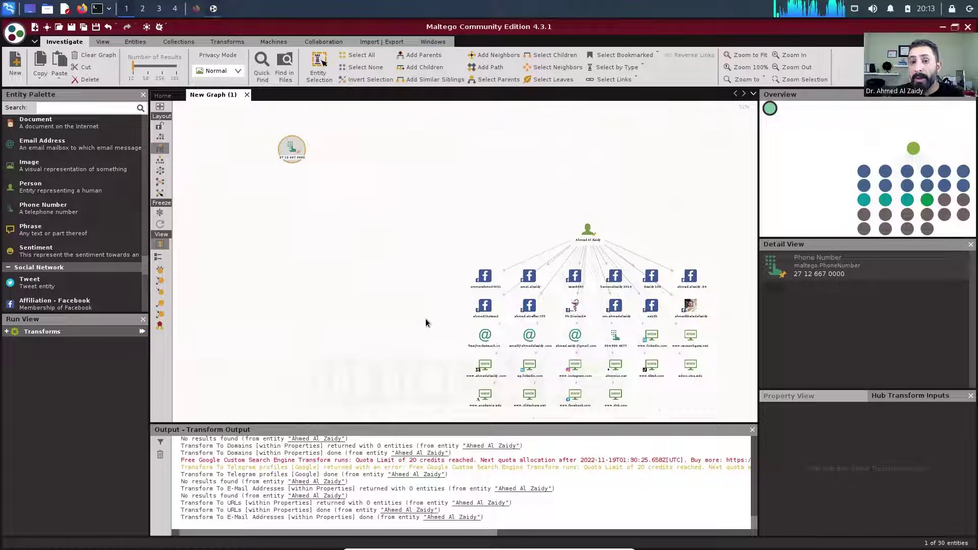
# Search the Entity Palette for 'image' and add an Image entity to the graph.
pyautogui.click(93, 108)
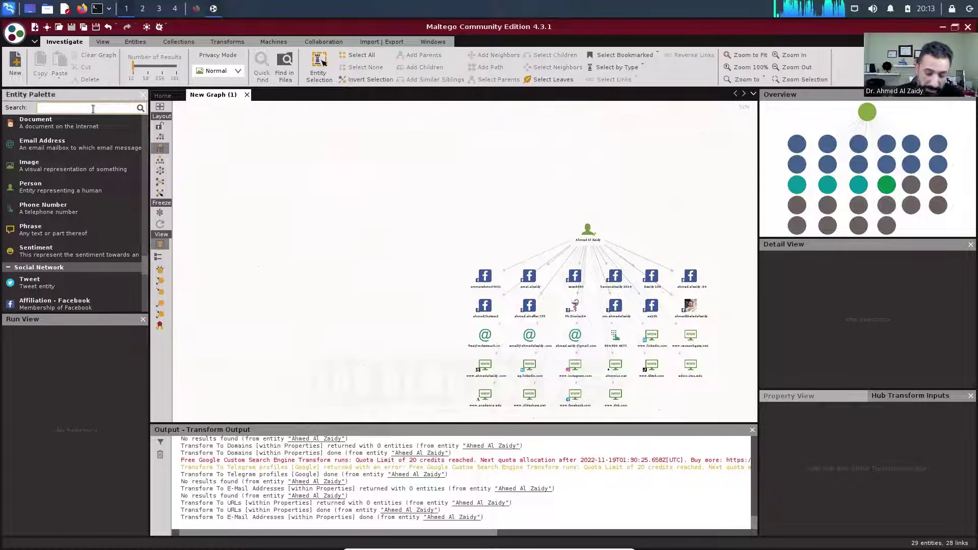
pyautogui.write('image')
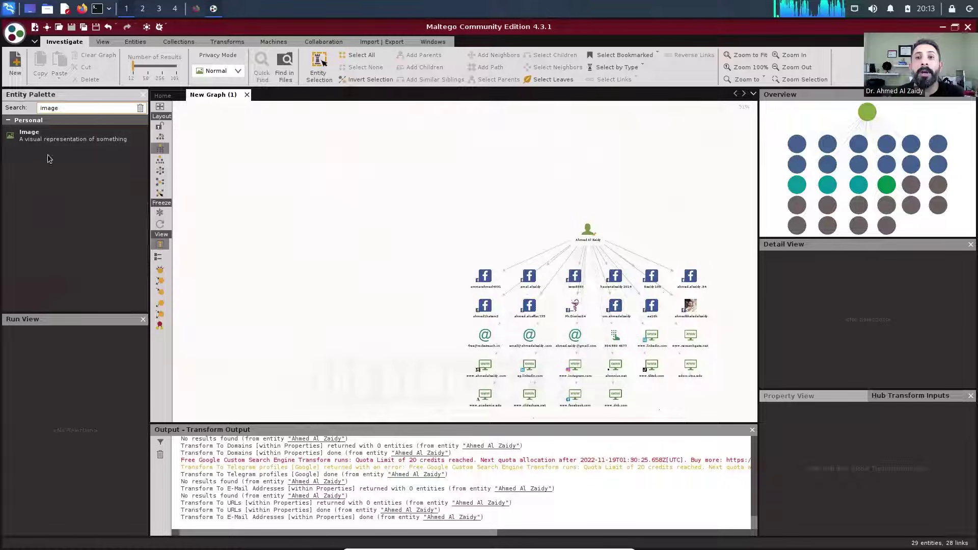
pyautogui.moveTo(29, 135); pyautogui.dragTo(326, 154)
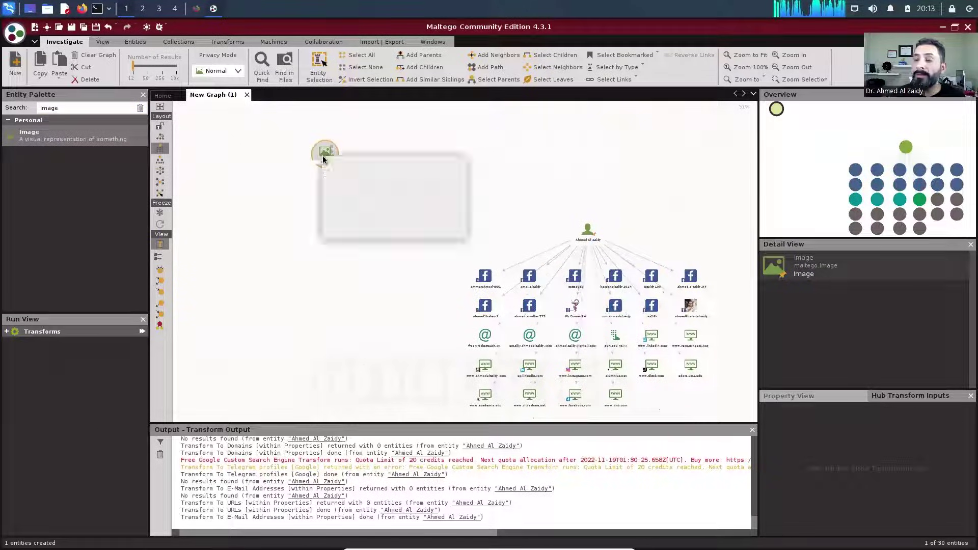
# Set the Image entity's URL property to the pasted online JPG address.
pyautogui.doubleClick(326, 152)
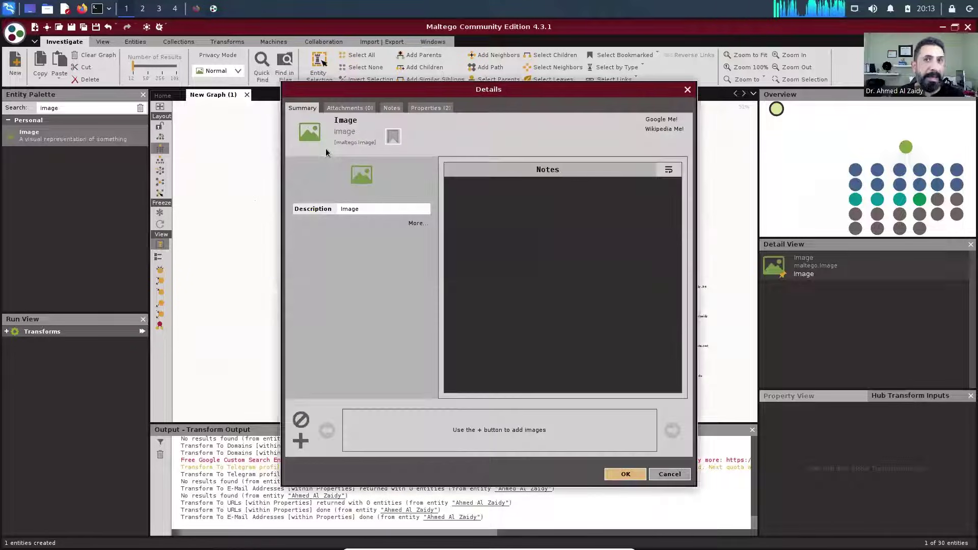
pyautogui.click(428, 108)
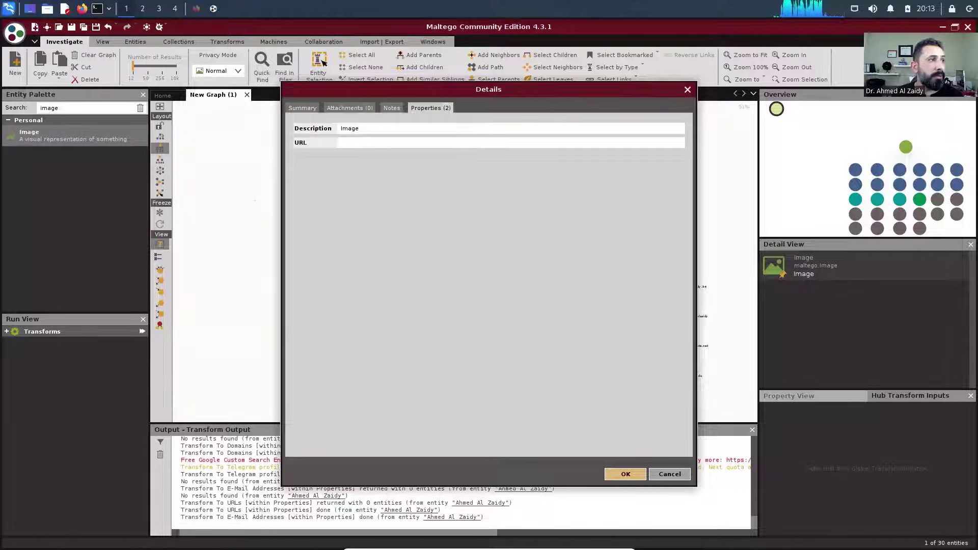
pyautogui.click(363, 147)
pyautogui.hotkey('ctrl', 'v')
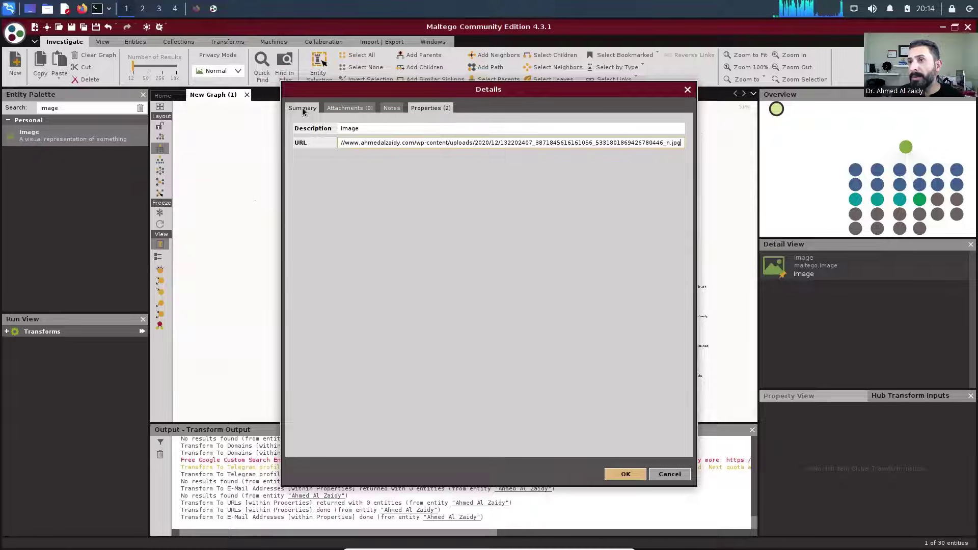
pyautogui.click(616, 475)
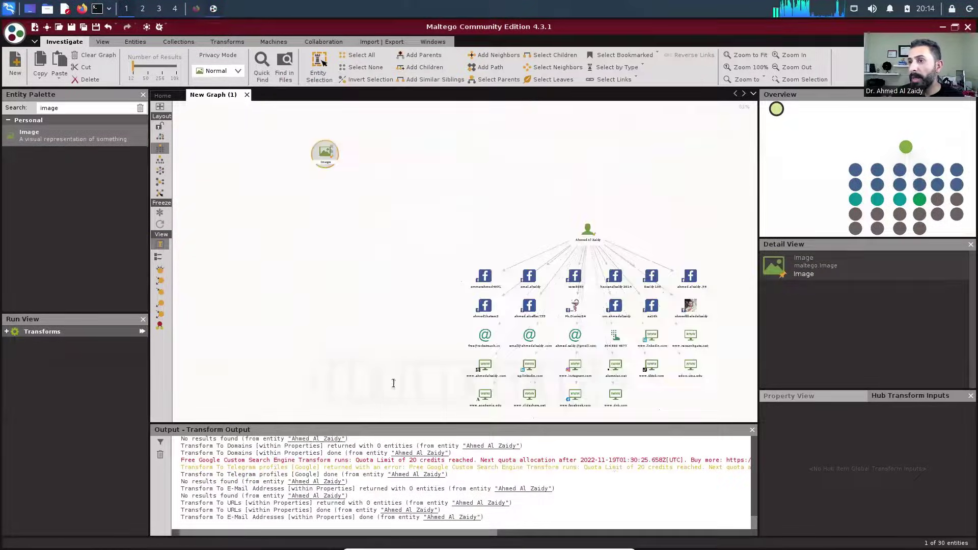
# Run all transforms on the Image entity with the Wayback end date set to 20221108.
pyautogui.scroll(5, 331, 163)
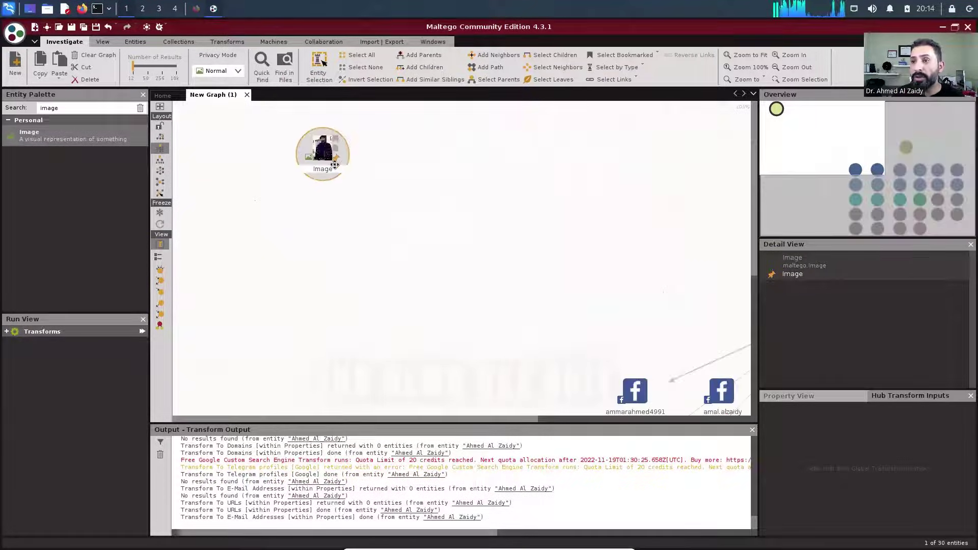
pyautogui.rightClick(291, 141)
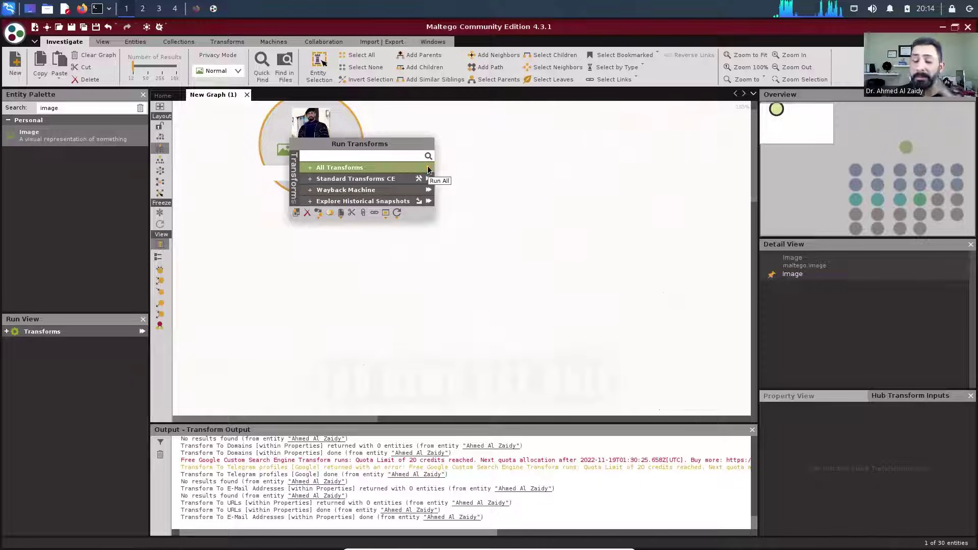
pyautogui.click(428, 168)
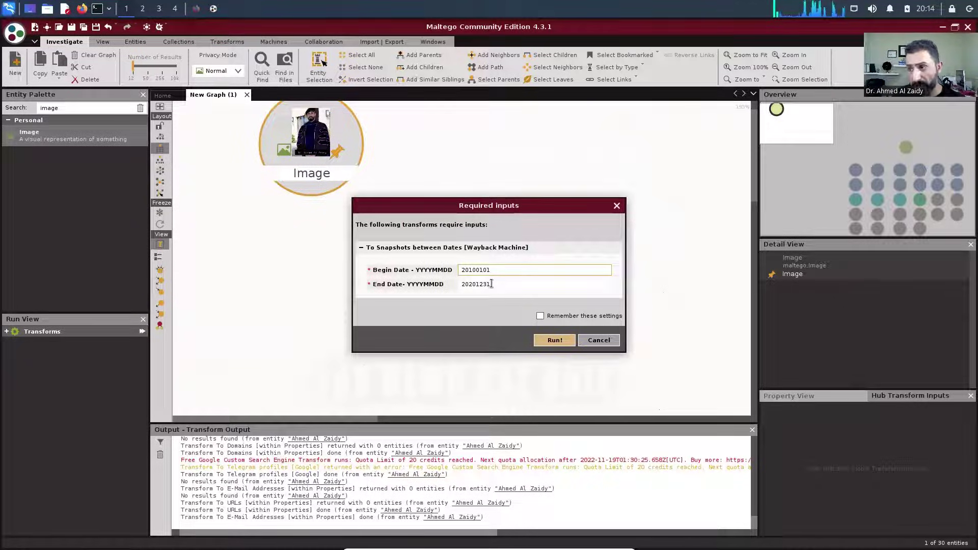
pyautogui.click(474, 288)
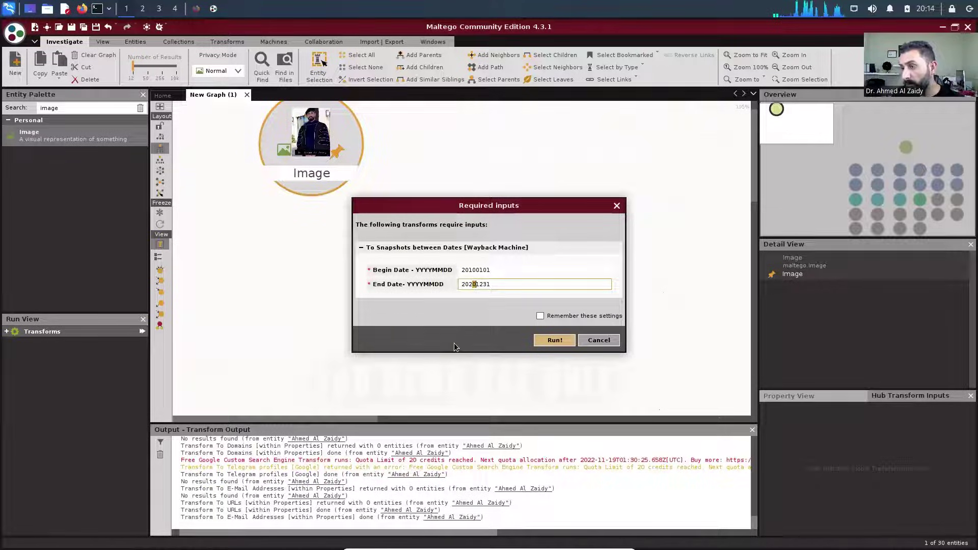
pyautogui.press('Delete')
pyautogui.write('2')
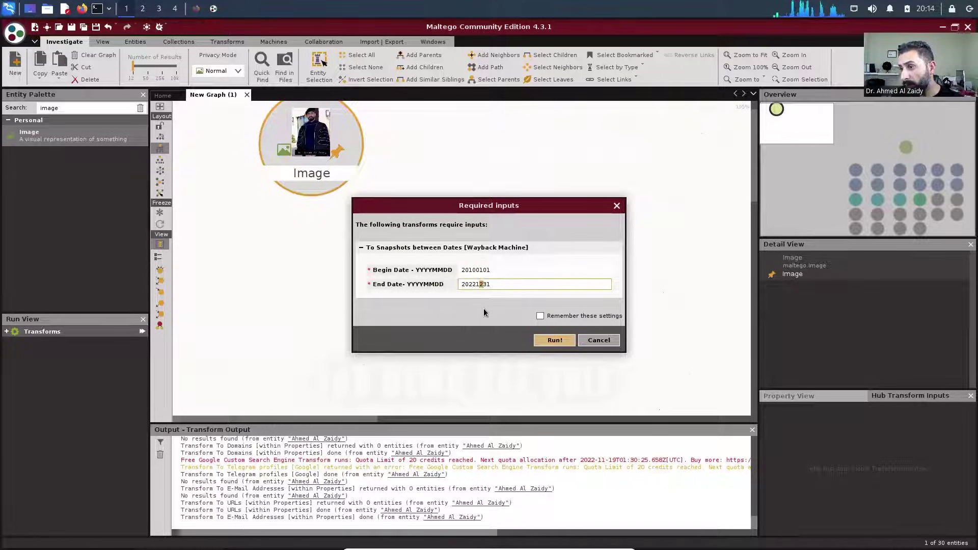
pyautogui.write('1')
pyautogui.hotkey('shift', 'End')
pyautogui.write('08')
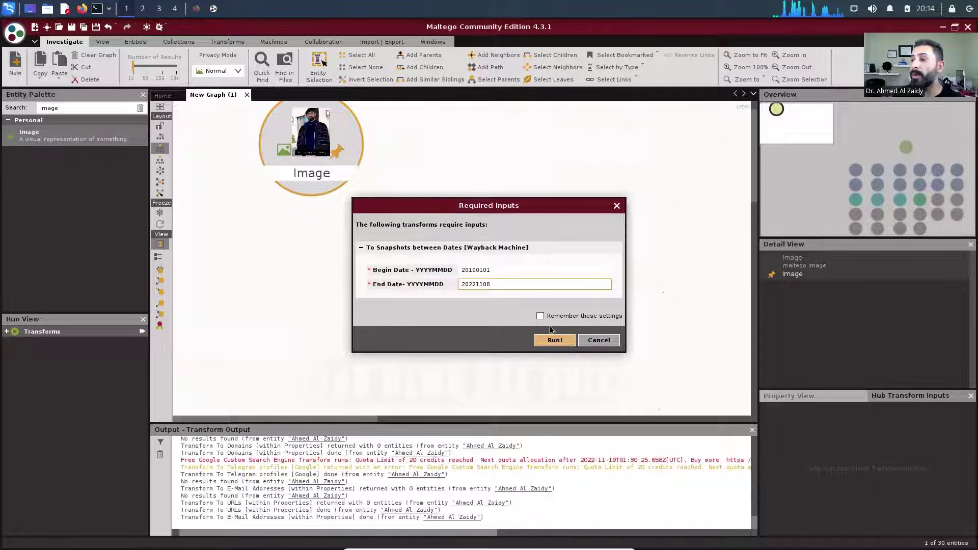
pyautogui.click(554, 340)
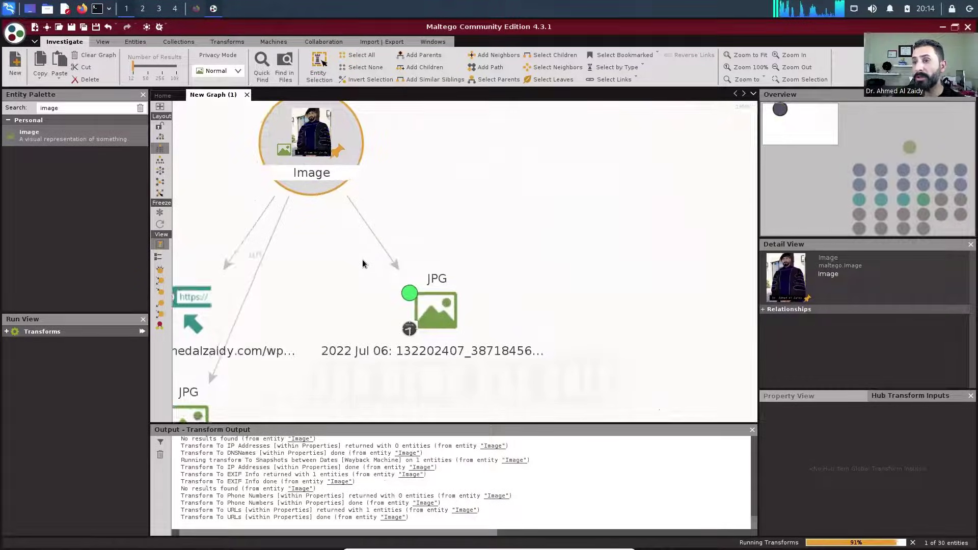
# Zoom out to view the URL and two JPG snapshots linked to the Image.
pyautogui.scroll(-2, 314, 263)
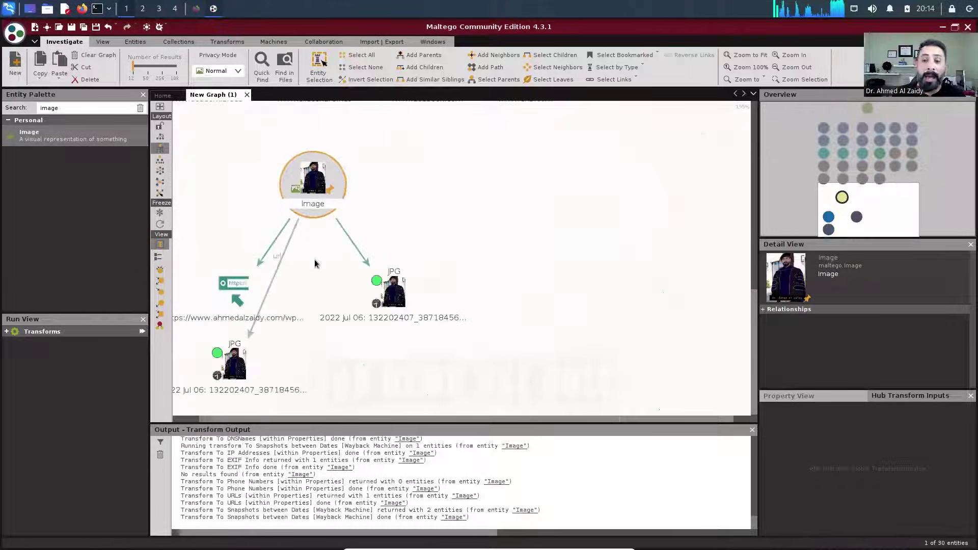
pyautogui.scroll(-1, 318, 265)
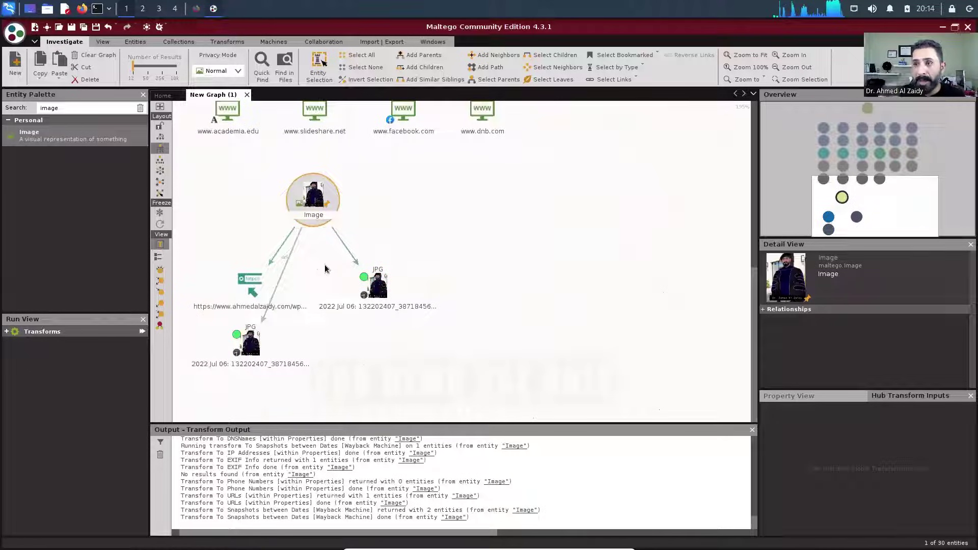